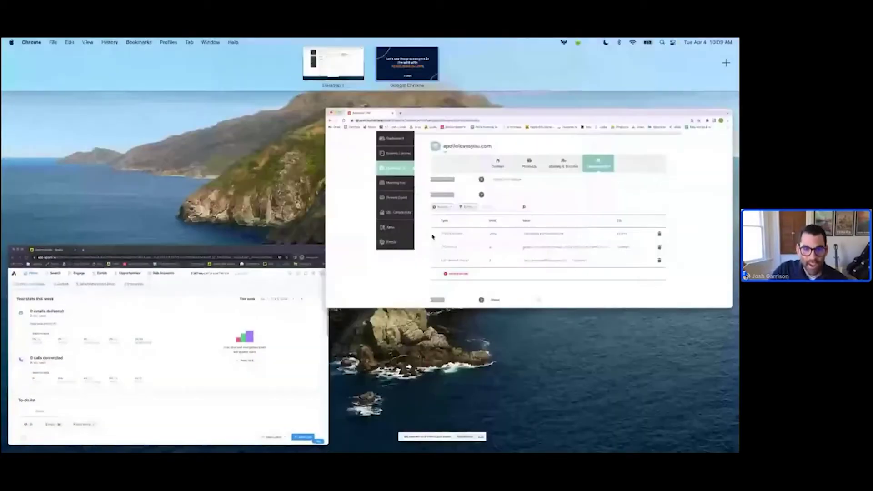
Step: Restore the apollolovesyou.com page, check the Domain tab, and bring its three host records into view
{"action": "left_click", "coordinate": [432, 237]}
{"action": "scroll", "coordinate": [441, 189], "scroll_direction": "down", "scroll_amount": 1}
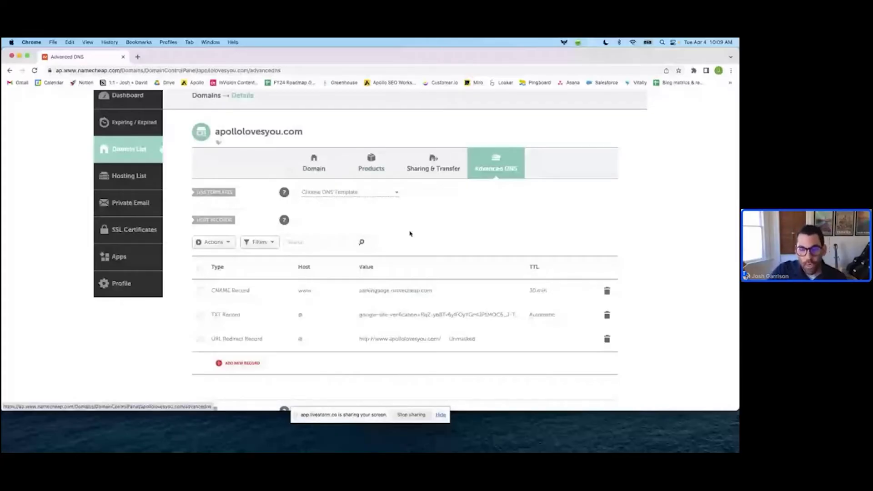
{"action": "left_click", "coordinate": [283, 177]}
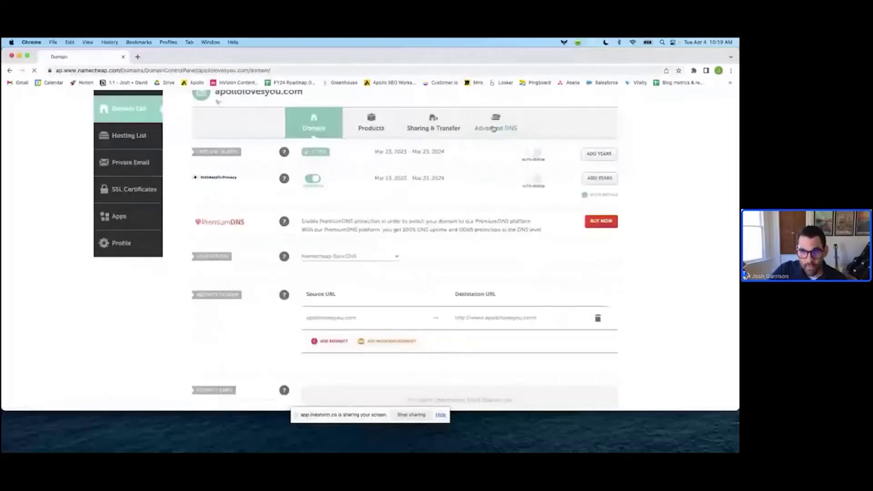
{"action": "scroll", "coordinate": [325, 204], "scroll_direction": "down", "scroll_amount": 1}
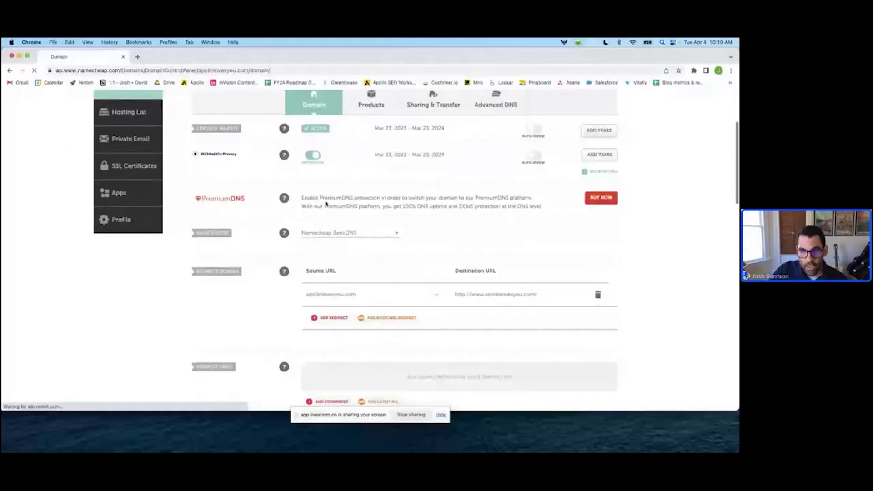
{"action": "scroll", "coordinate": [326, 204], "scroll_direction": "up", "scroll_amount": 1}
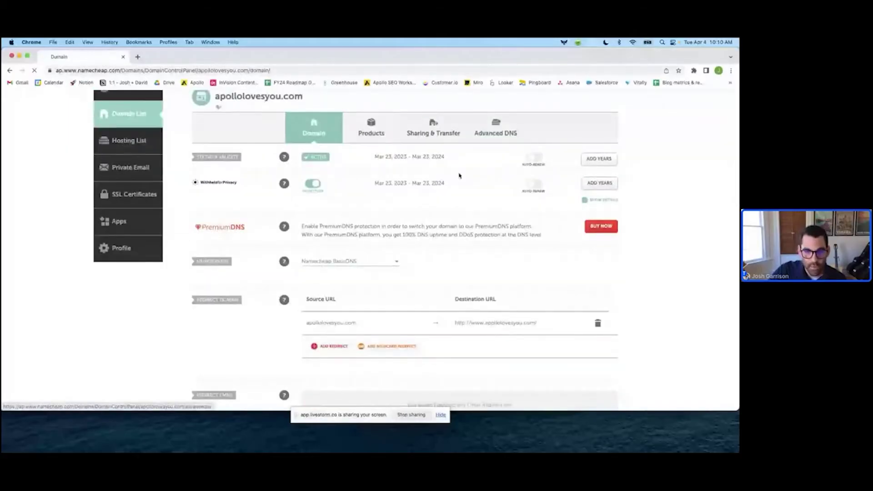
{"action": "scroll", "coordinate": [334, 166], "scroll_direction": "down", "scroll_amount": 1}
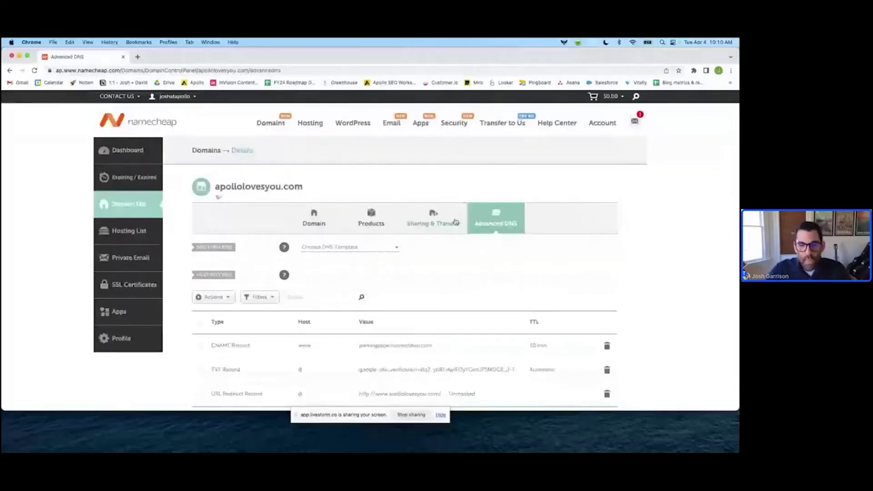
{"action": "scroll", "coordinate": [455, 223], "scroll_direction": "down", "scroll_amount": 3}
{"action": "scroll", "coordinate": [401, 223], "scroll_direction": "down", "scroll_amount": 1}
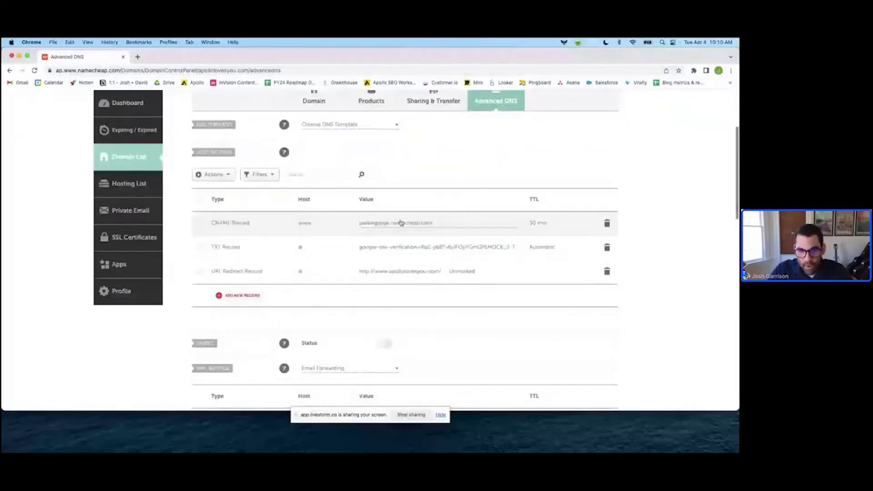
{"action": "scroll", "coordinate": [332, 277], "scroll_direction": "up", "scroll_amount": 1}
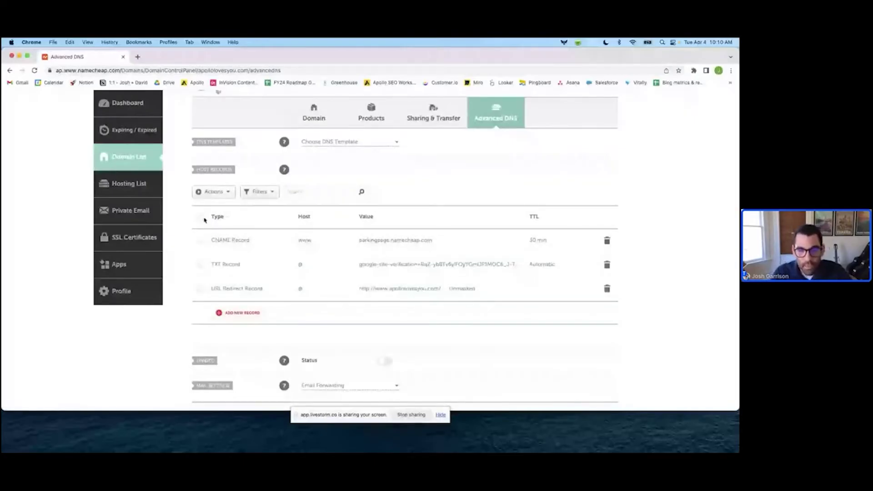
Step: Search Google for 'SPF setup googl' in a new tab
{"action": "left_click", "coordinate": [137, 57]}
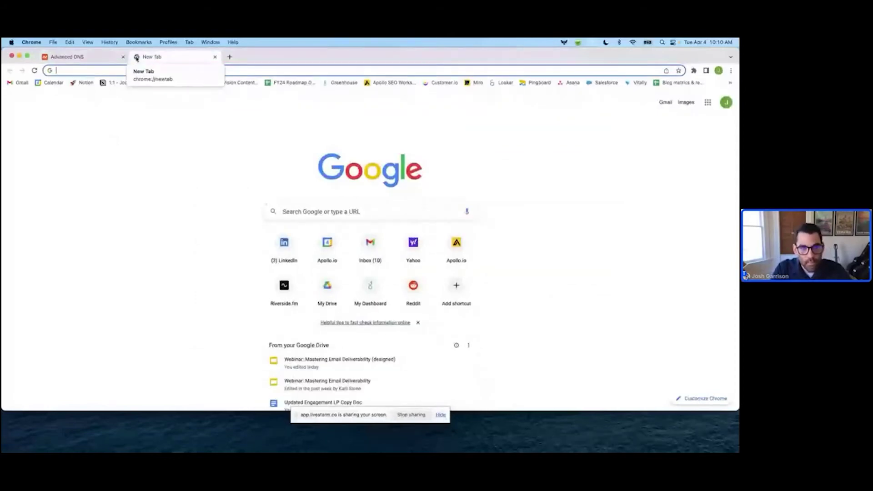
{"action": "type", "text": "SPF "}
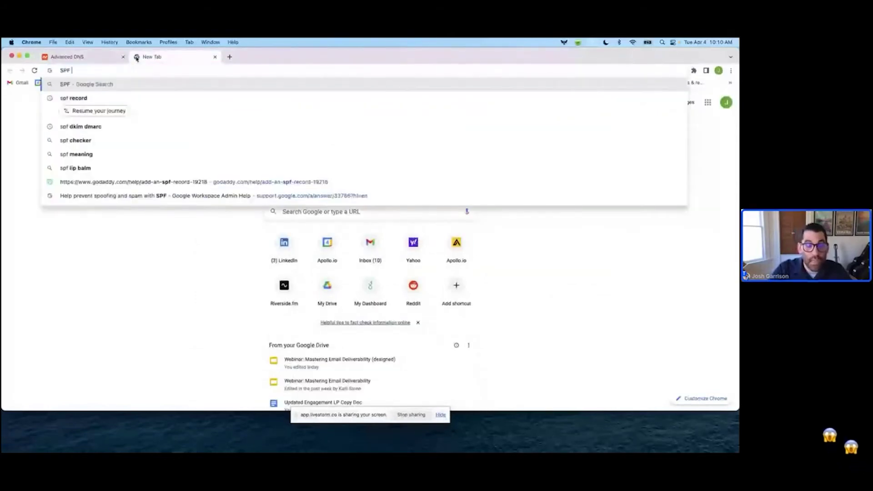
{"action": "type", "text": "setup googl"}
{"action": "key", "text": "Return"}
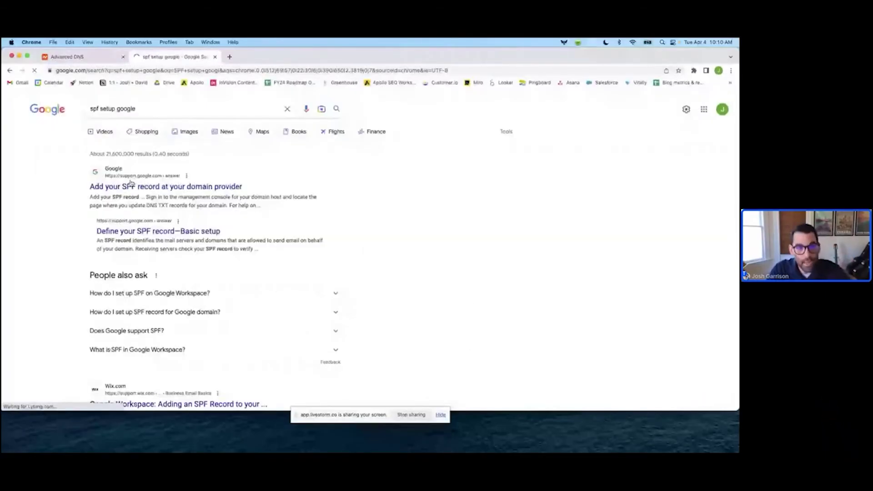
Step: Open Google's 'Add your SPF record at your domain provider' article and scroll to its TXT values
{"action": "left_click", "coordinate": [131, 186]}
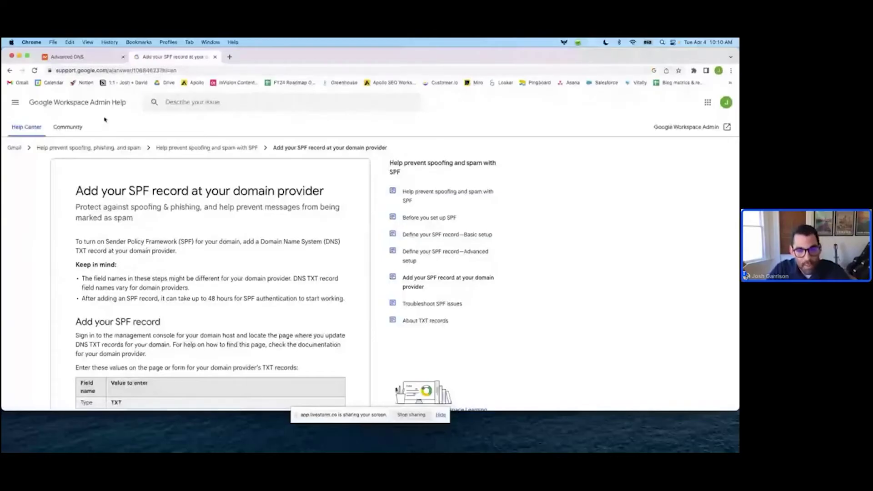
{"action": "scroll", "coordinate": [175, 193], "scroll_direction": "down", "scroll_amount": 3}
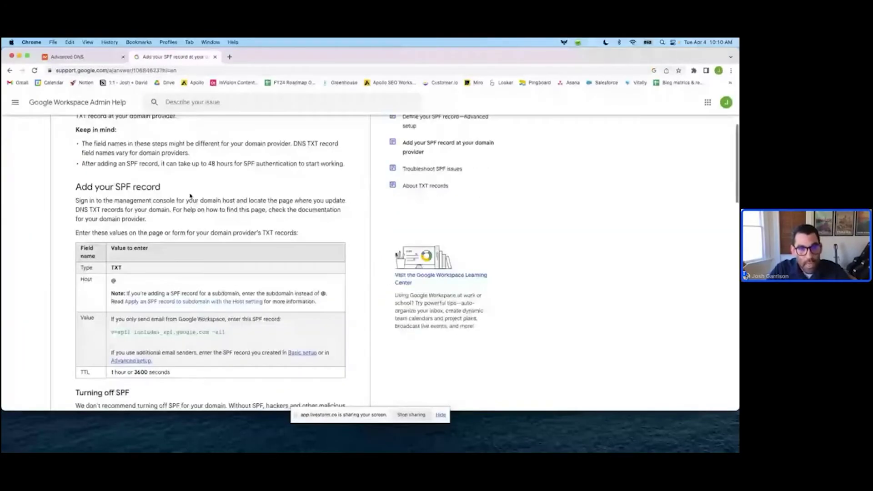
{"action": "scroll", "coordinate": [190, 196], "scroll_direction": "down", "scroll_amount": 1}
{"action": "scroll", "coordinate": [149, 217], "scroll_direction": "down", "scroll_amount": 1}
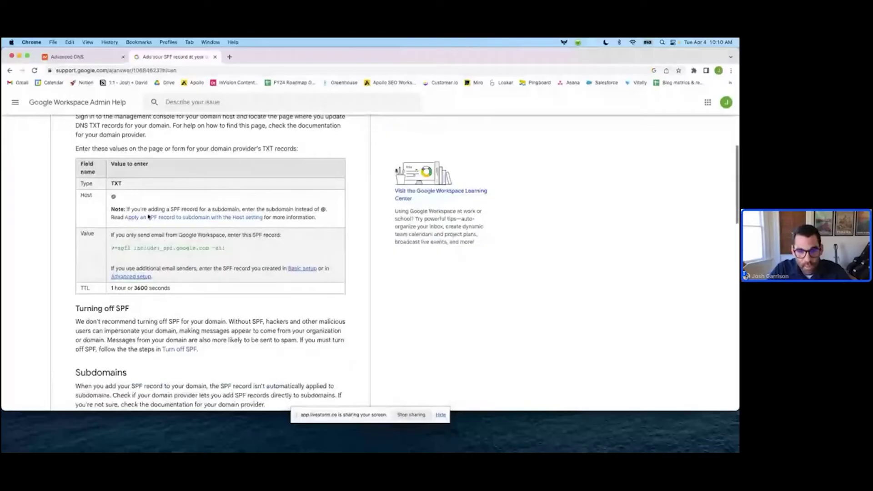
{"action": "scroll", "coordinate": [149, 217], "scroll_direction": "up", "scroll_amount": 1}
Step: Back in Namecheap, add a new TXT Record row with host @
{"action": "left_click", "coordinate": [105, 57]}
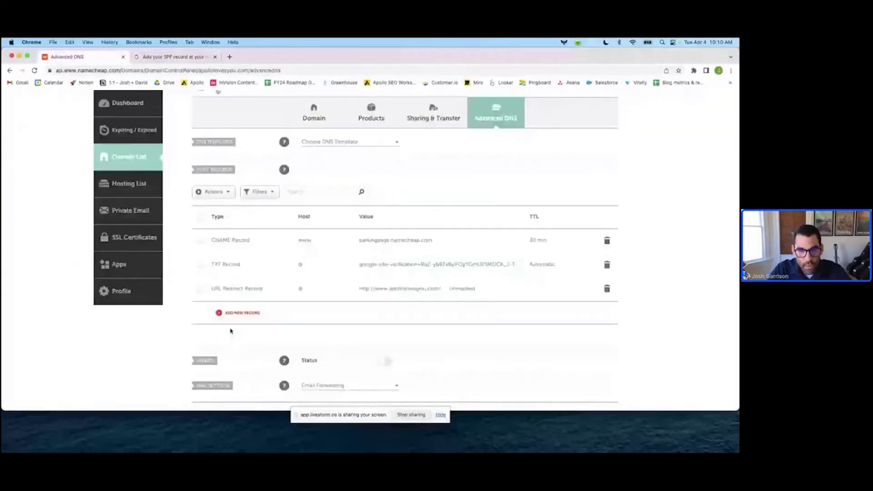
{"action": "scroll", "coordinate": [312, 245], "scroll_direction": "down", "scroll_amount": 2}
{"action": "left_click", "coordinate": [218, 223]}
{"action": "scroll", "coordinate": [312, 244], "scroll_direction": "down", "scroll_amount": 1}
{"action": "scroll", "coordinate": [256, 228], "scroll_direction": "down", "scroll_amount": 2}
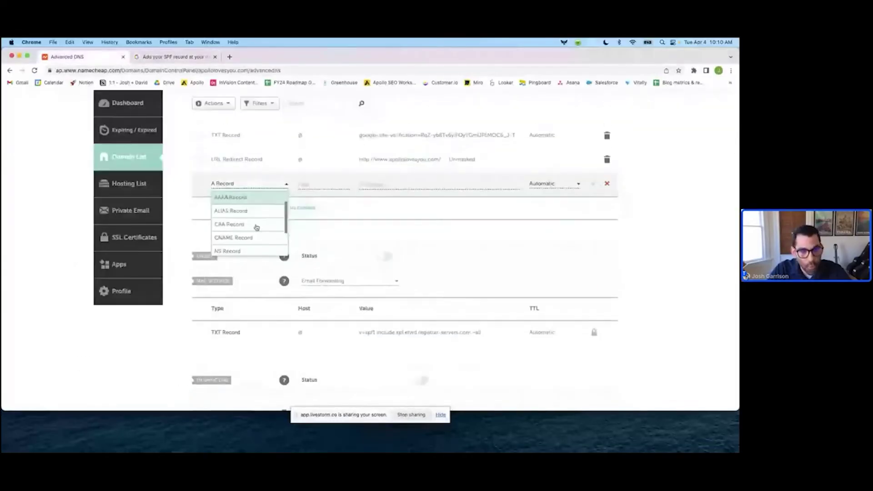
{"action": "scroll", "coordinate": [257, 227], "scroll_direction": "down", "scroll_amount": 3}
{"action": "left_click", "coordinate": [235, 237]}
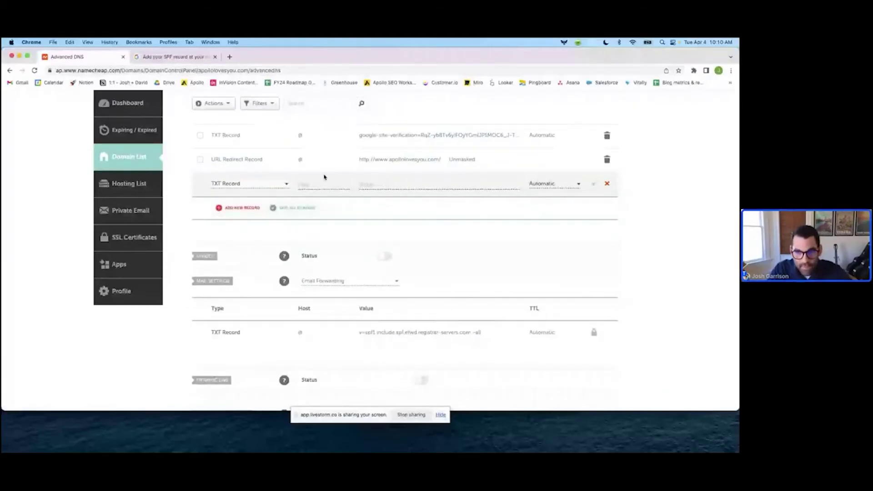
{"action": "left_click", "coordinate": [323, 182]}
{"action": "type", "text": "@"}
{"action": "key", "text": "Tab"}
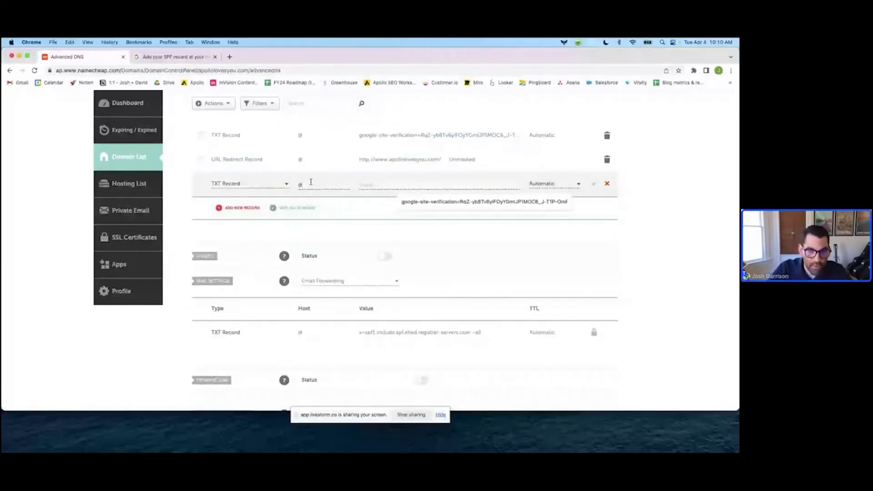
Step: After glancing at the SPF help page, add a second TXT Record row with host @
{"action": "key", "text": "ctrl+Tab"}
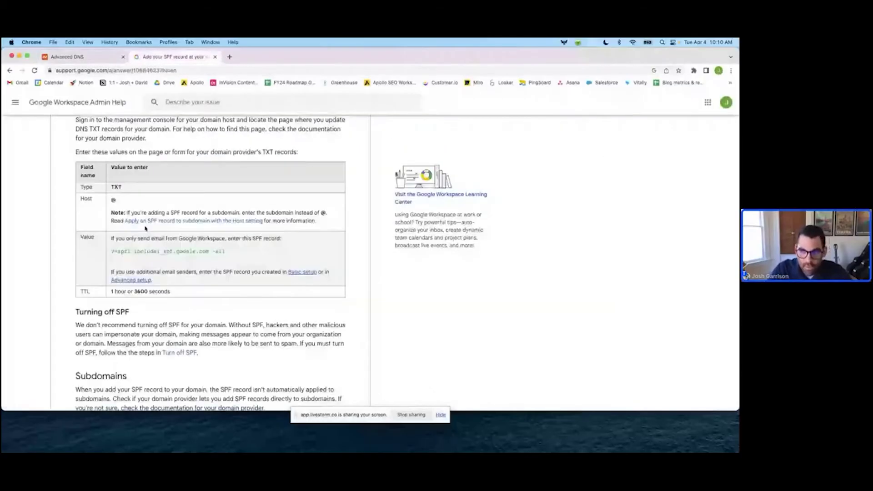
{"action": "key", "text": "ctrl+Tab"}
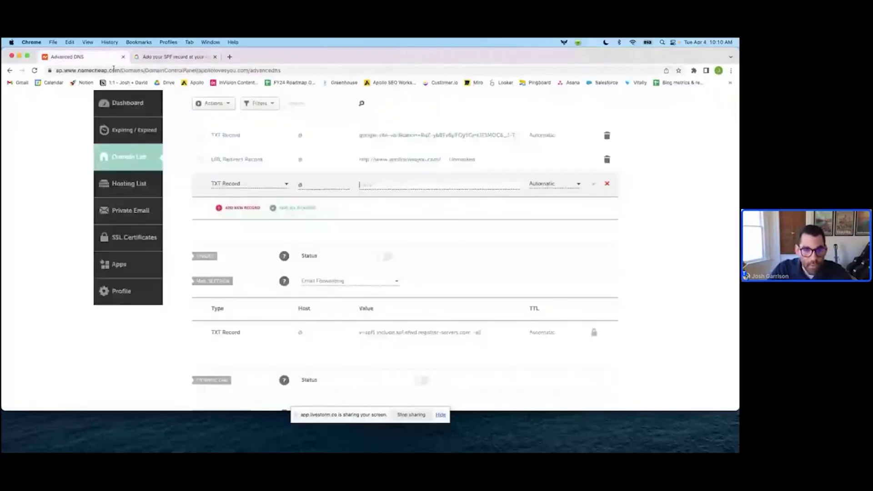
{"action": "scroll", "coordinate": [311, 196], "scroll_direction": "up", "scroll_amount": 1}
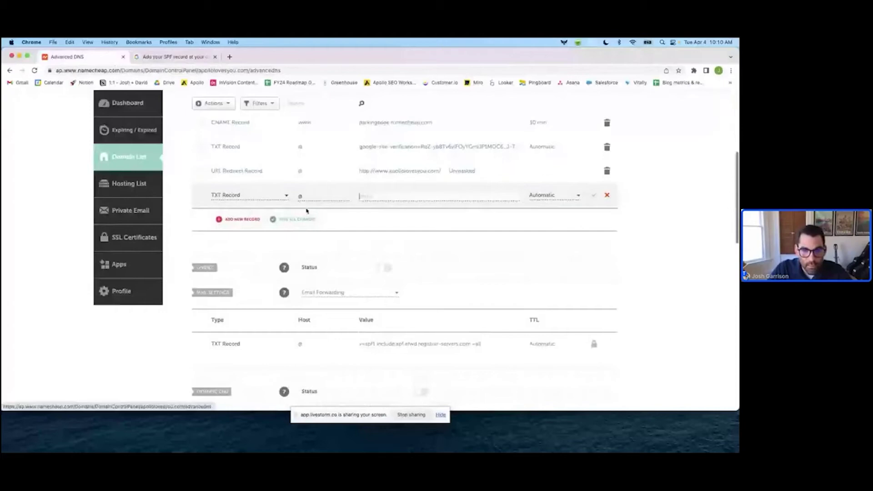
{"action": "left_click", "coordinate": [242, 220]}
{"action": "scroll", "coordinate": [249, 227], "scroll_direction": "down", "scroll_amount": 3}
{"action": "left_click", "coordinate": [229, 274]}
{"action": "type", "text": "@"}
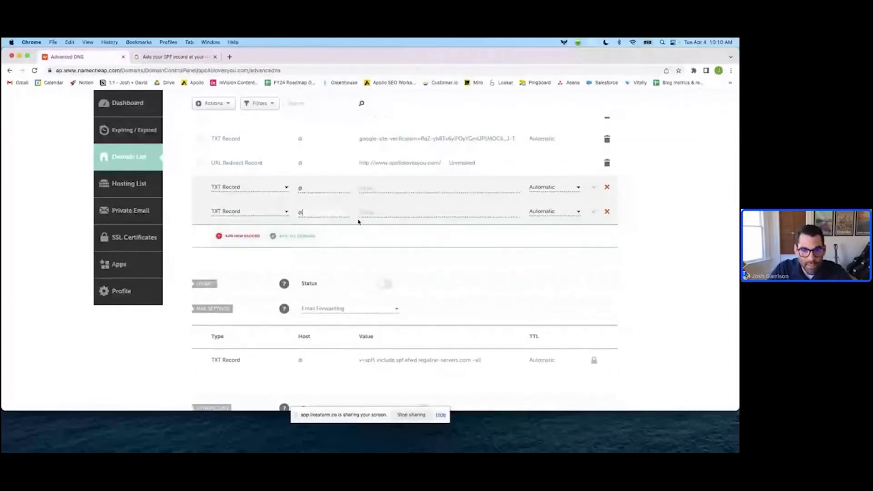
{"action": "left_click", "coordinate": [375, 215]}
Step: Add a third new record row and set its type to TXT Record
{"action": "left_click", "coordinate": [242, 236]}
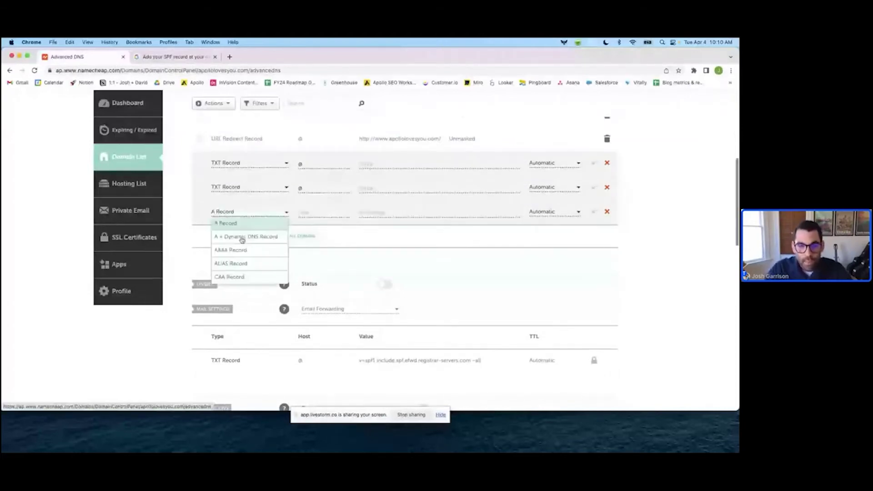
{"action": "scroll", "coordinate": [230, 266], "scroll_direction": "down", "scroll_amount": 3}
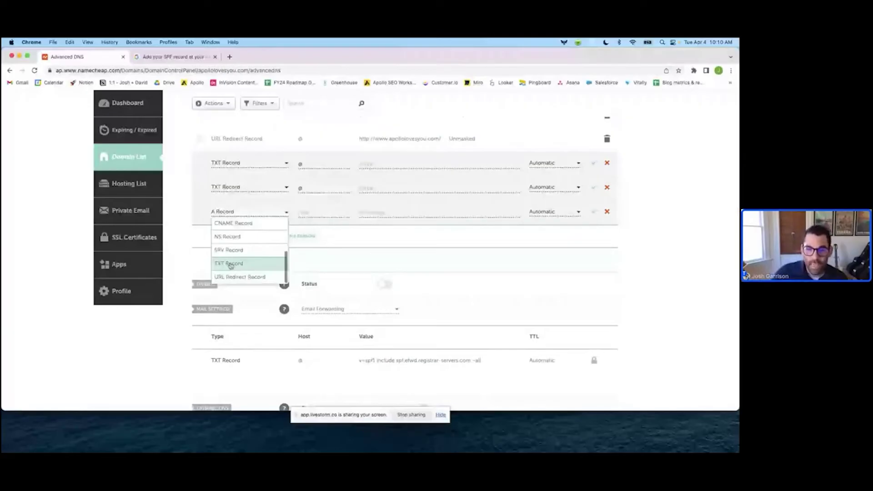
{"action": "left_click", "coordinate": [230, 265]}
{"action": "left_click", "coordinate": [392, 210]}
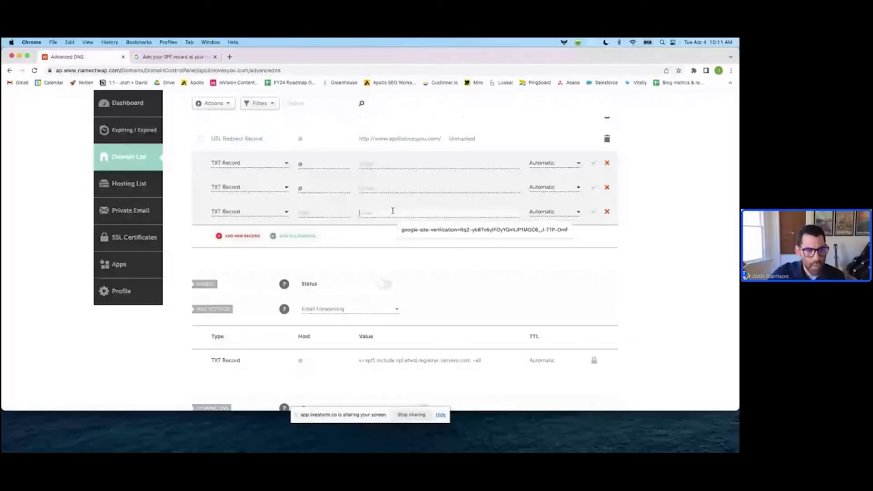
Step: Zoom in on the three new TXT rows and place the caret in the third row's Value field
{"action": "scroll", "coordinate": [433, 158], "scroll_direction": "up", "scroll_amount": 2}
{"action": "scroll", "coordinate": [433, 158], "scroll_direction": "up", "scroll_amount": 2}
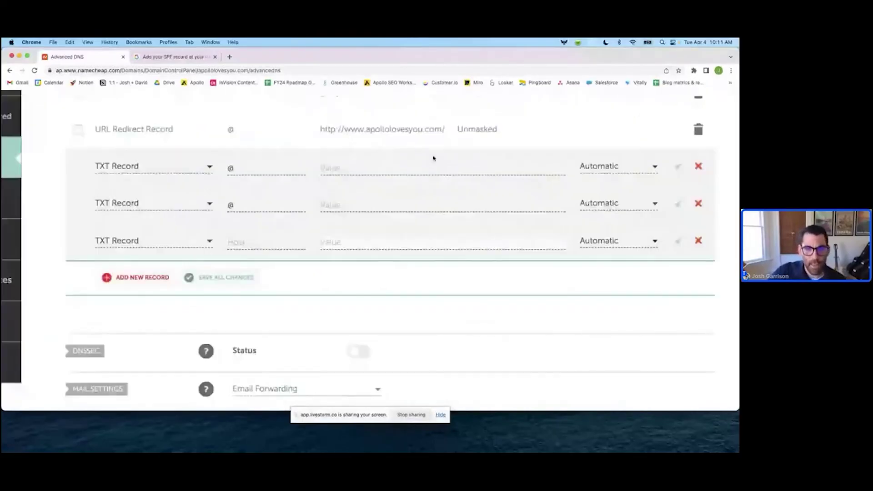
{"action": "scroll", "coordinate": [433, 158], "scroll_direction": "right", "scroll_amount": 1}
{"action": "scroll", "coordinate": [434, 158], "scroll_direction": "up", "scroll_amount": 1}
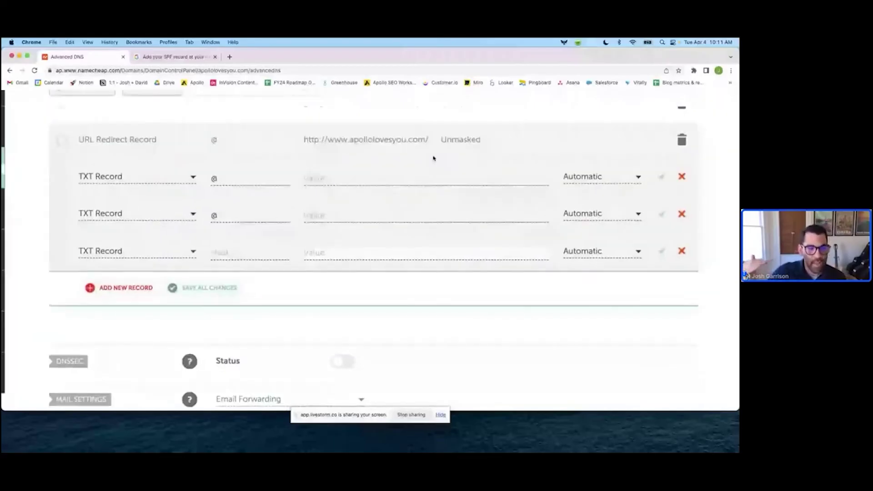
{"action": "scroll", "coordinate": [391, 248], "scroll_direction": "up", "scroll_amount": 1}
{"action": "scroll", "coordinate": [392, 247], "scroll_direction": "up", "scroll_amount": 1}
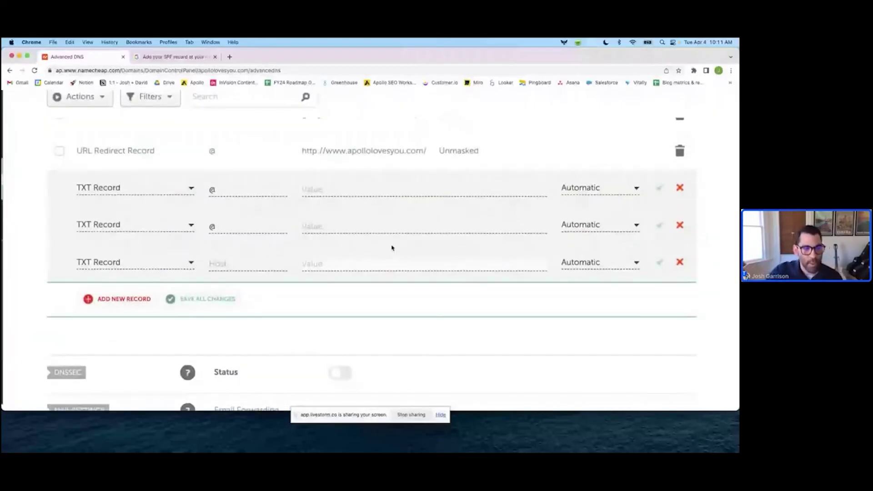
{"action": "left_click", "coordinate": [398, 265]}
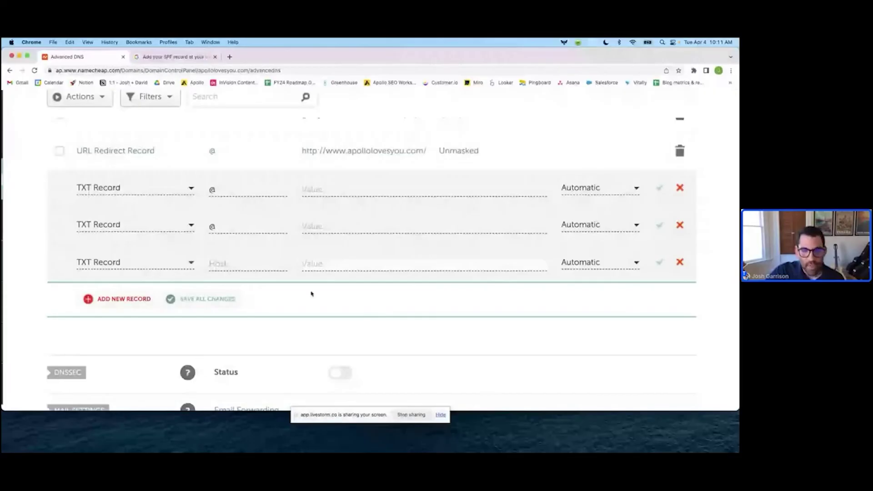
{"action": "left_click", "coordinate": [328, 259]}
Step: Bring up Mission Control to show all open windows
{"action": "scroll", "coordinate": [329, 257], "scroll_direction": "up", "scroll_amount": 1}
{"action": "scroll", "coordinate": [326, 272], "scroll_direction": "up", "scroll_amount": 1}
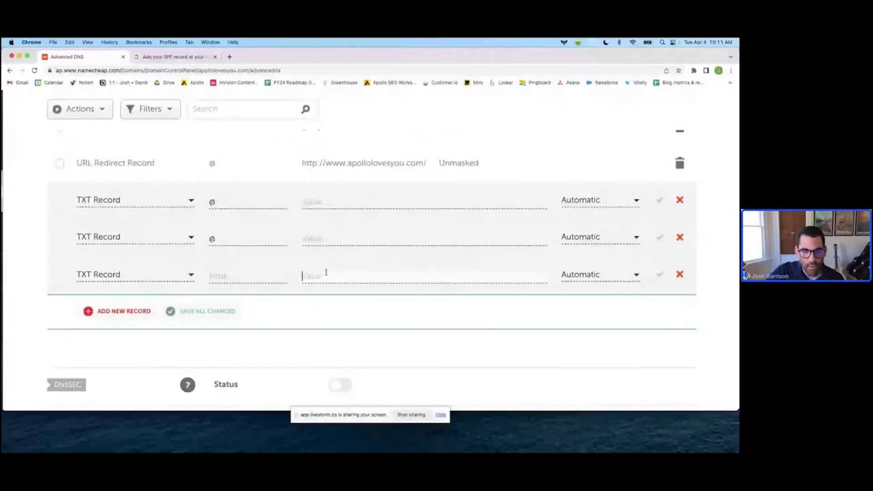
{"action": "key", "text": "ctrl+Up"}
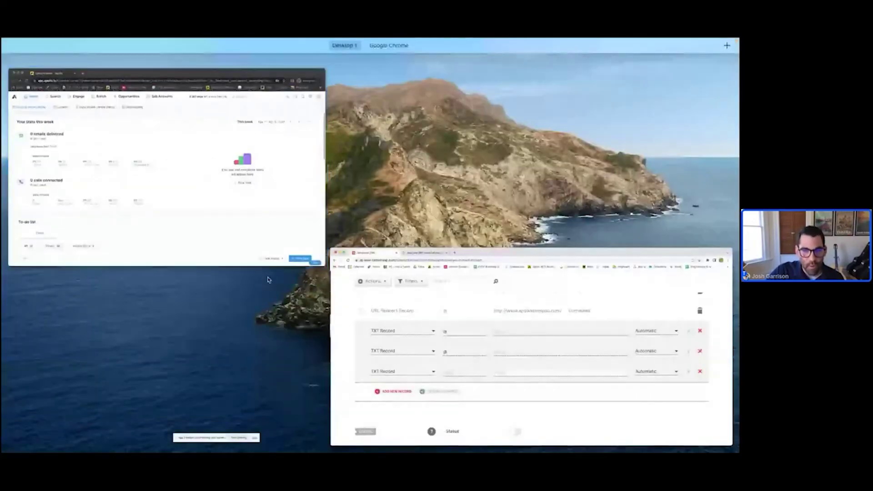
Step: Open a Finder window on Downloads, select the screencapture image, then show all windows again
{"action": "left_click", "coordinate": [420, 313]}
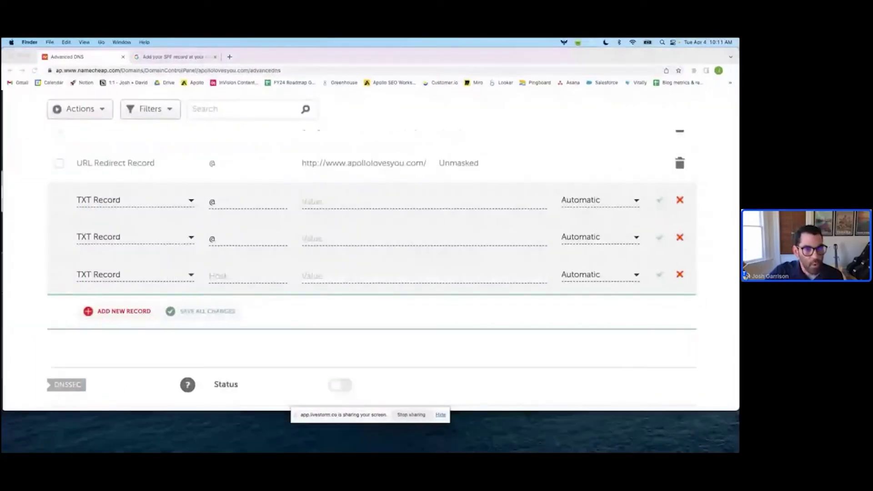
{"action": "key", "text": "super+n"}
{"action": "left_click", "coordinate": [53, 145]}
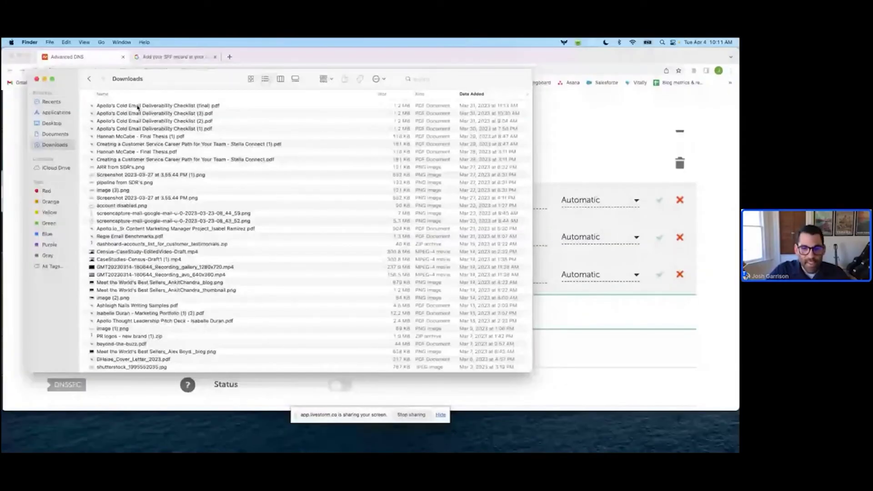
{"action": "left_click", "coordinate": [173, 220]}
{"action": "key", "text": "ctrl+Up"}
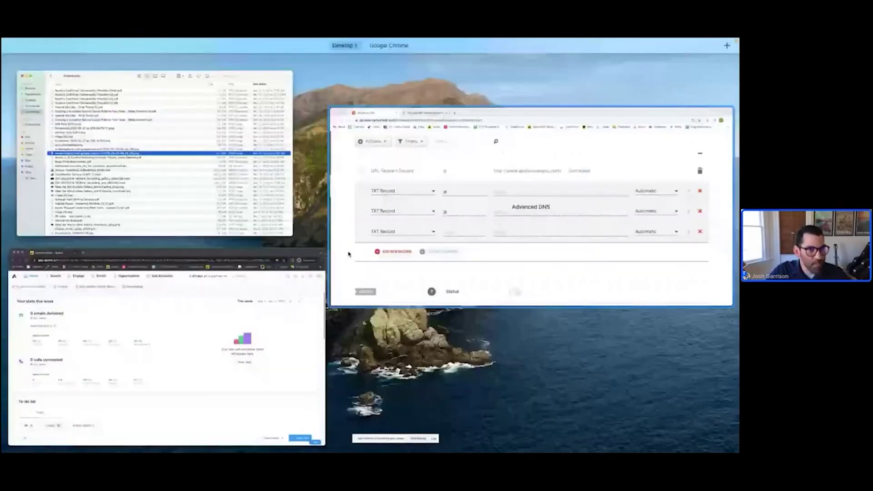